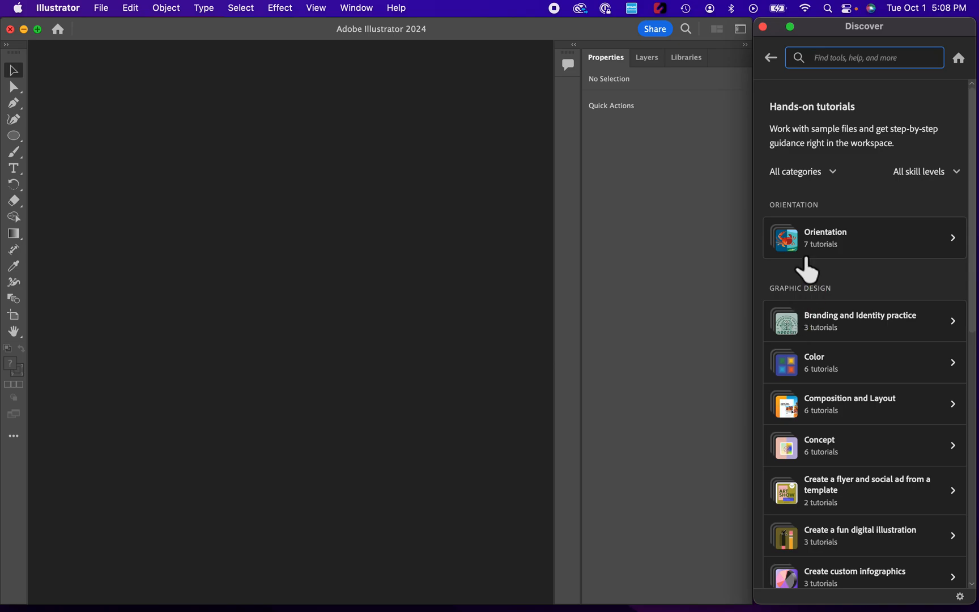
- Open the Orientation tutorials and start the Explore shapes hands-on tutorial
click(821, 240)
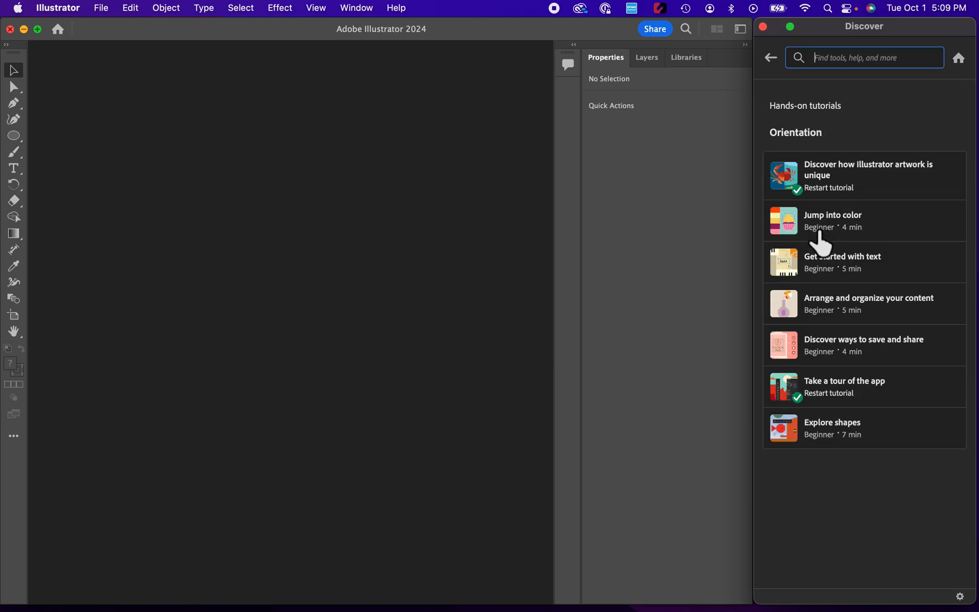
click(822, 434)
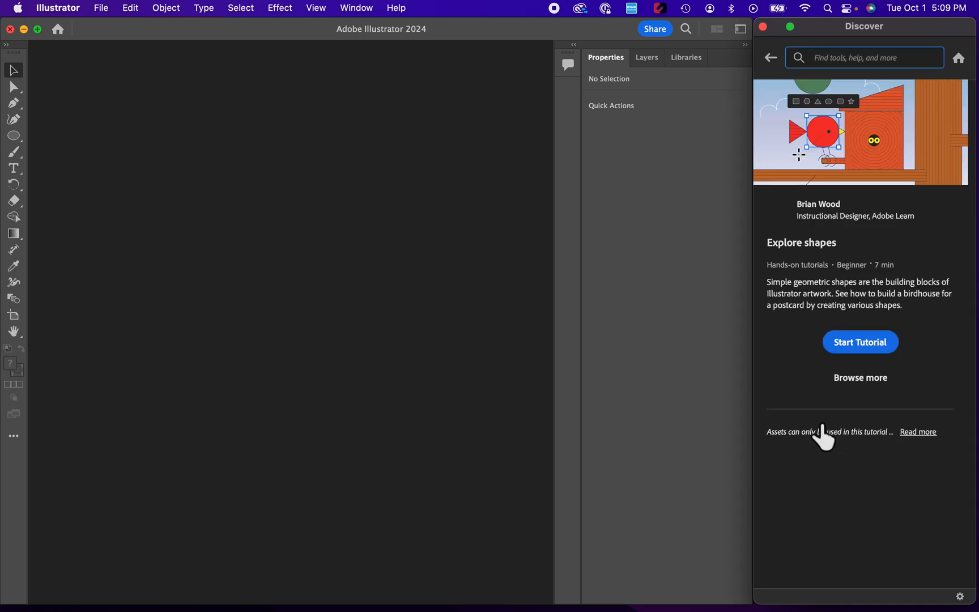
click(874, 340)
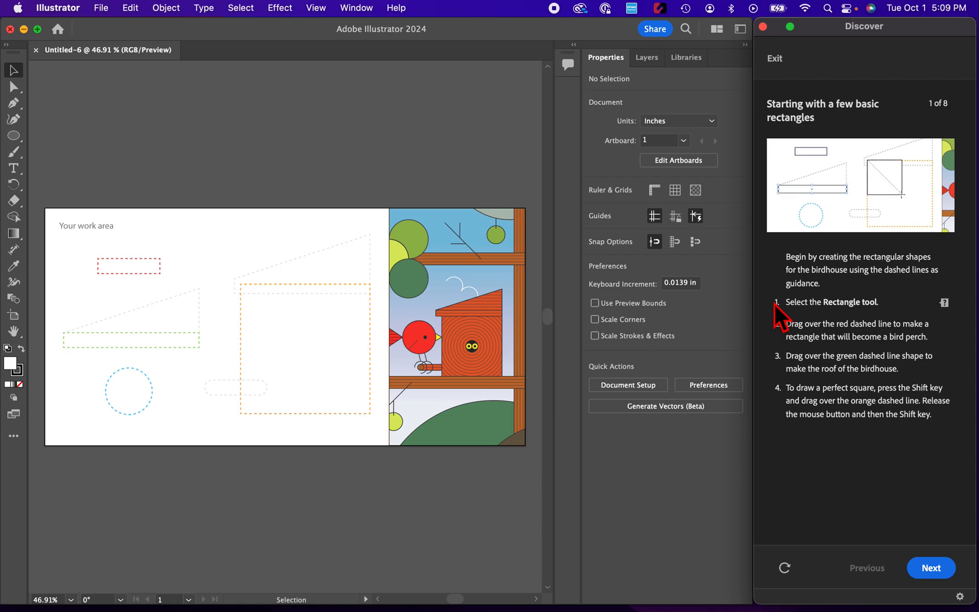
- Switch to the Rectangle tool and draw a small rectangle over the red dashed guide, about 1.81 by 0.46 in
click(21, 143)
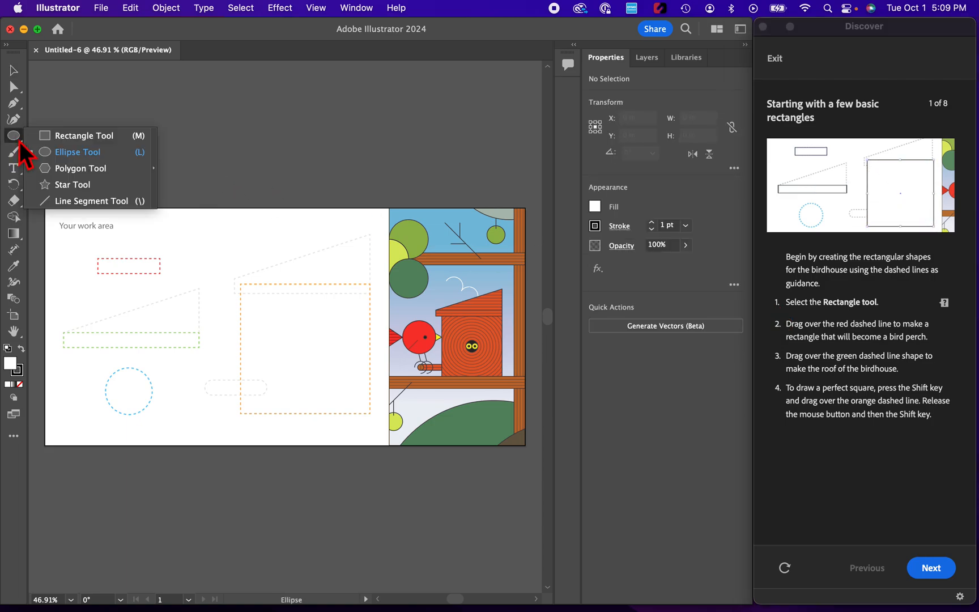
click(43, 150)
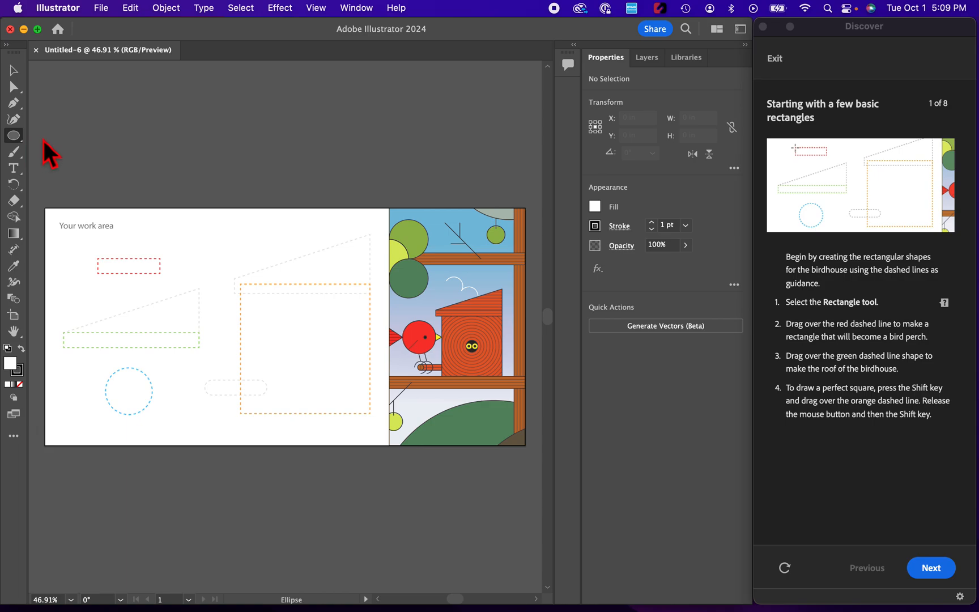
click(16, 140)
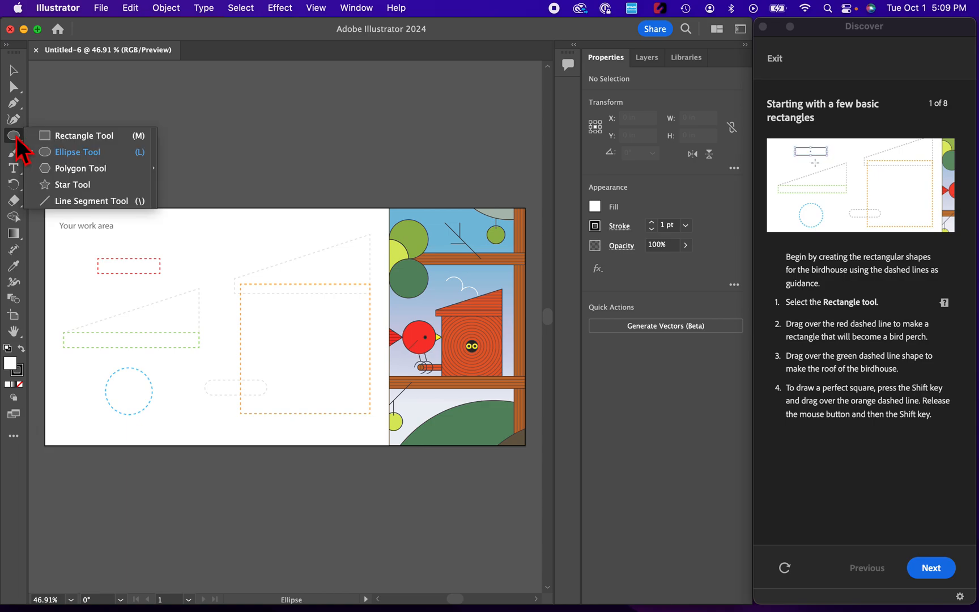
click(57, 134)
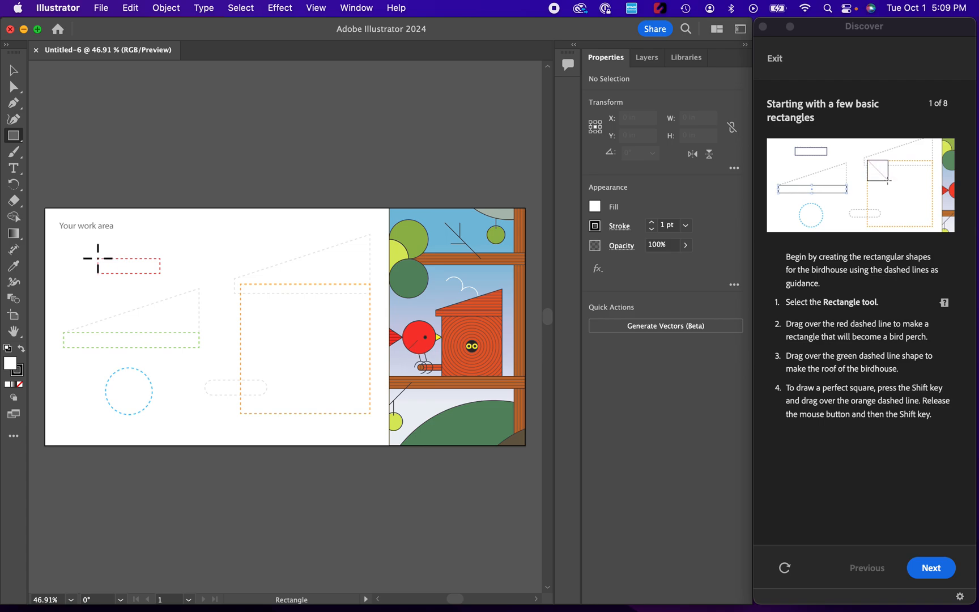
drag(97, 257, 162, 274)
- Draw a long rectangle over the green dashed guide and a square about 3.70 in over the orange guide, then continue the tutorial
drag(63, 333, 200, 349)
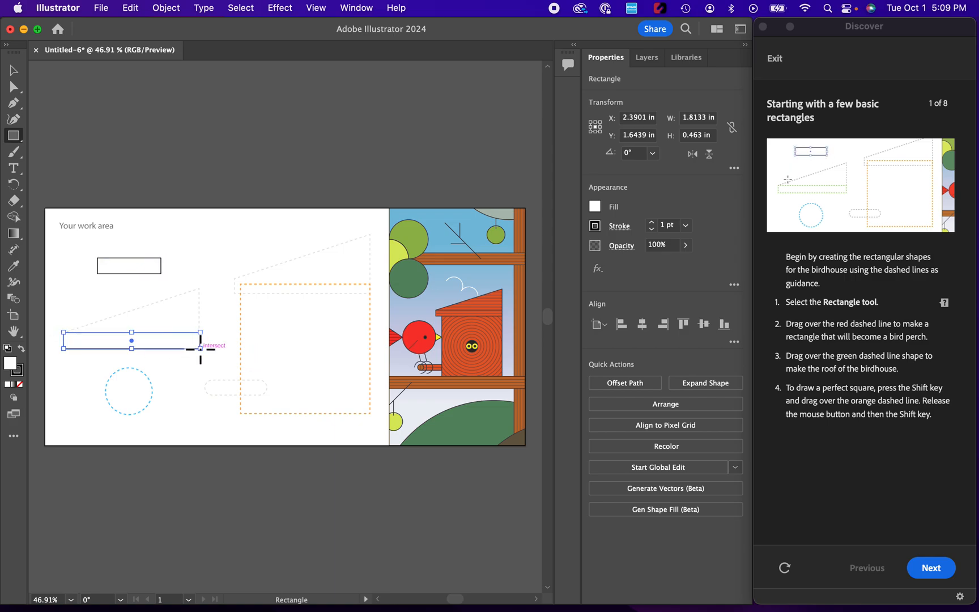
drag(241, 283, 372, 414)
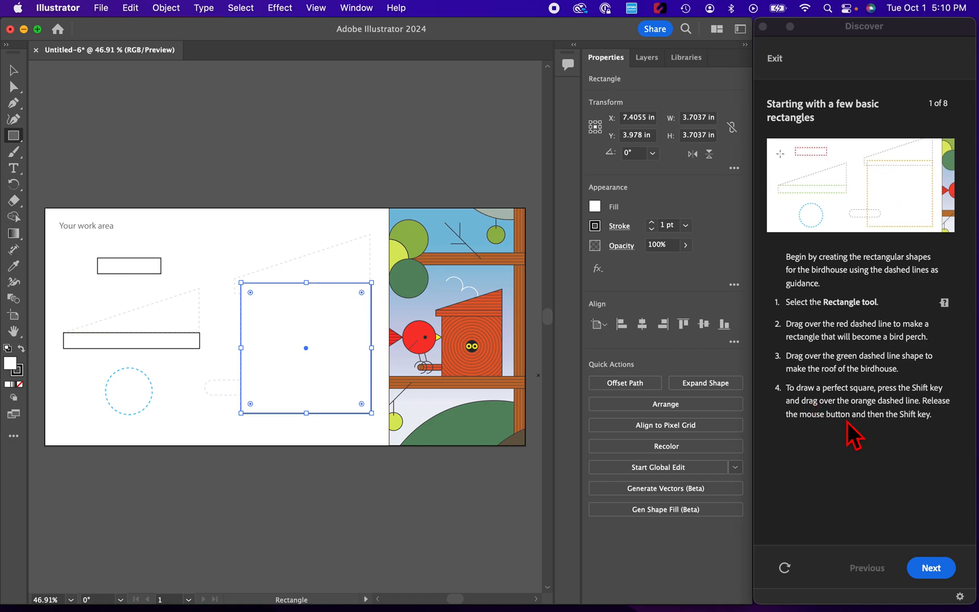
click(919, 571)
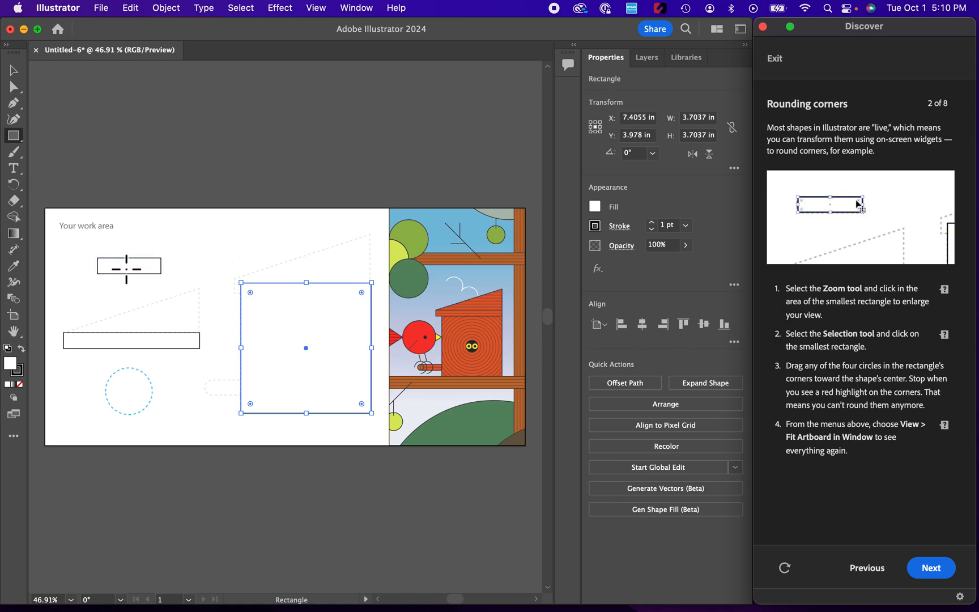
- Zoom in on the smallest rectangle, select it, and drag its corner widget inward to fully round its corners
key(z)
click(127, 271)
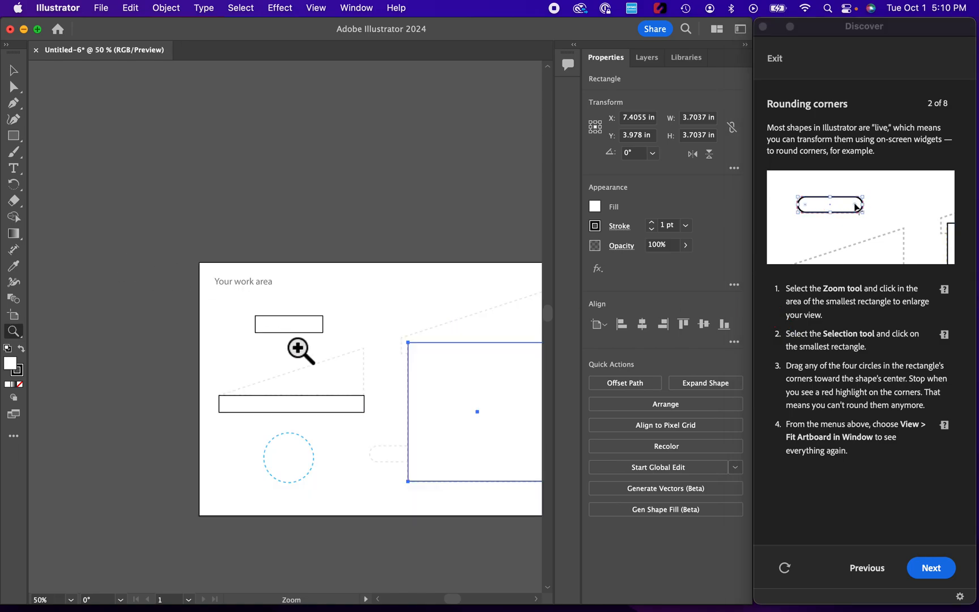
click(297, 332)
click(294, 328)
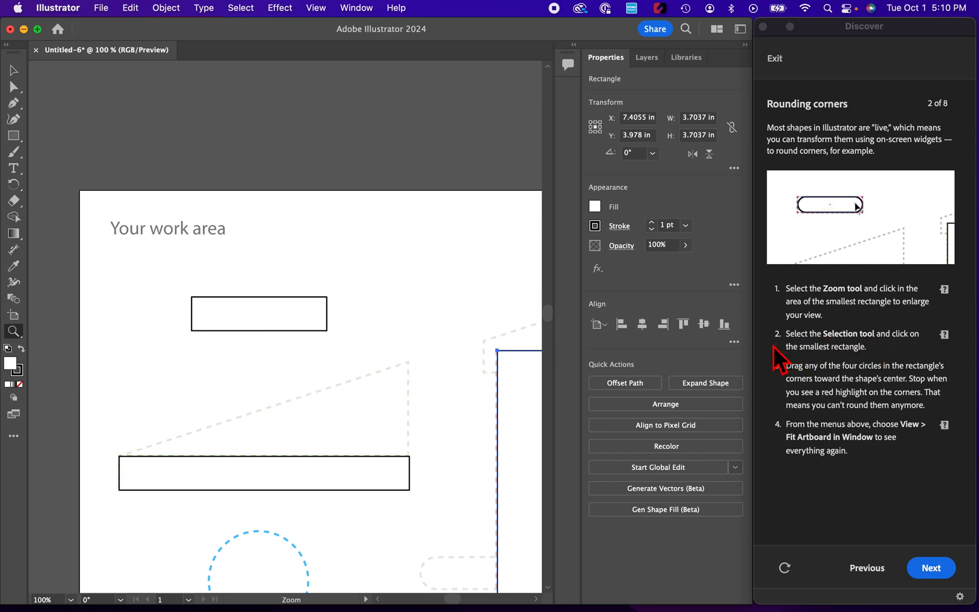
click(15, 70)
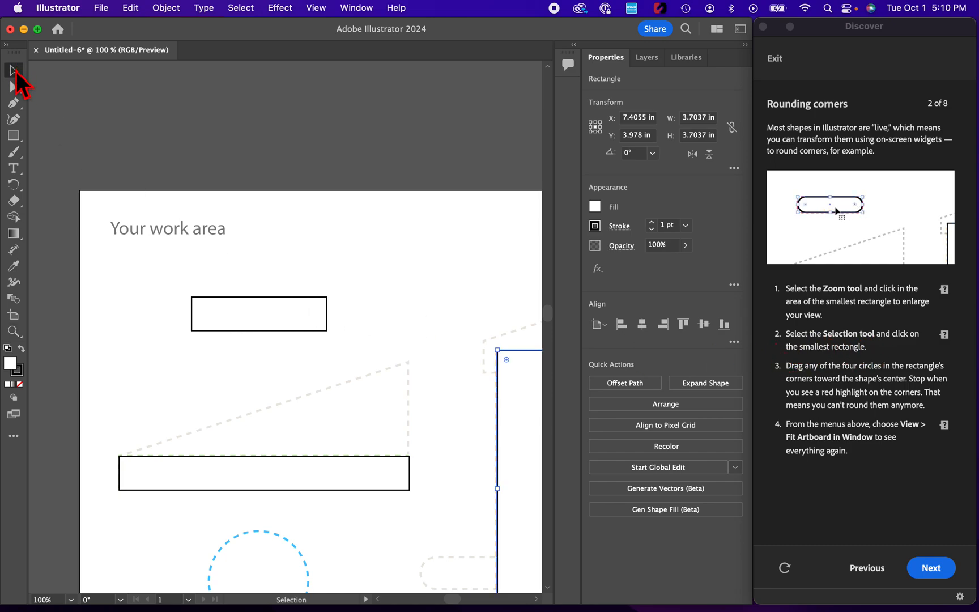
click(249, 333)
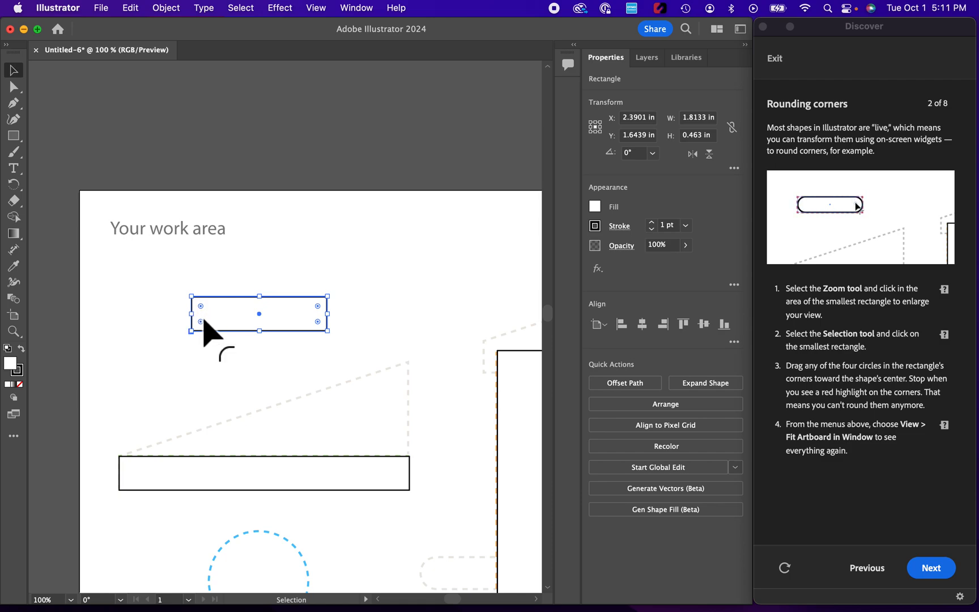
drag(200, 321, 227, 319)
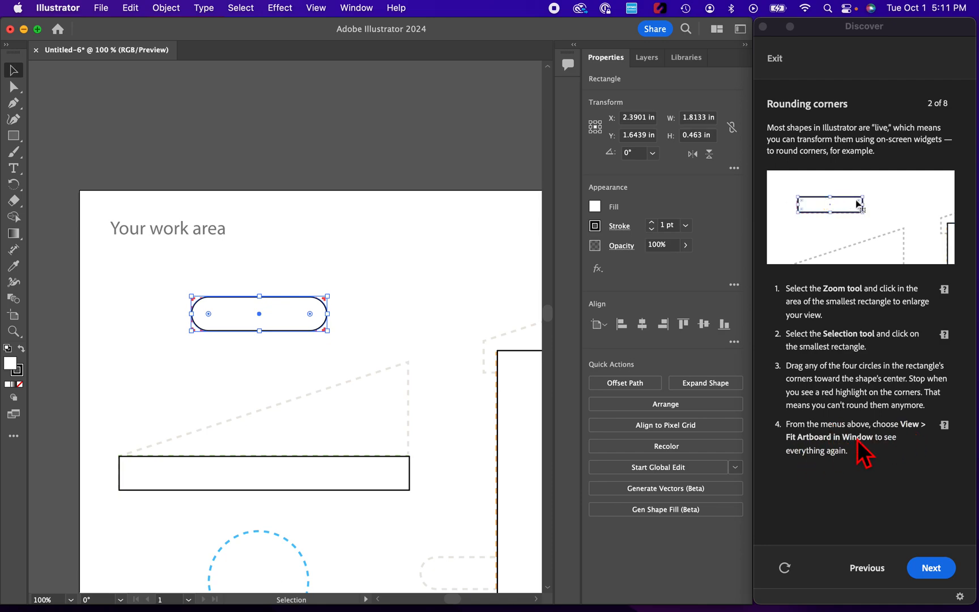
- Fit all artwork in the window and advance to the next tutorial page
click(314, 10)
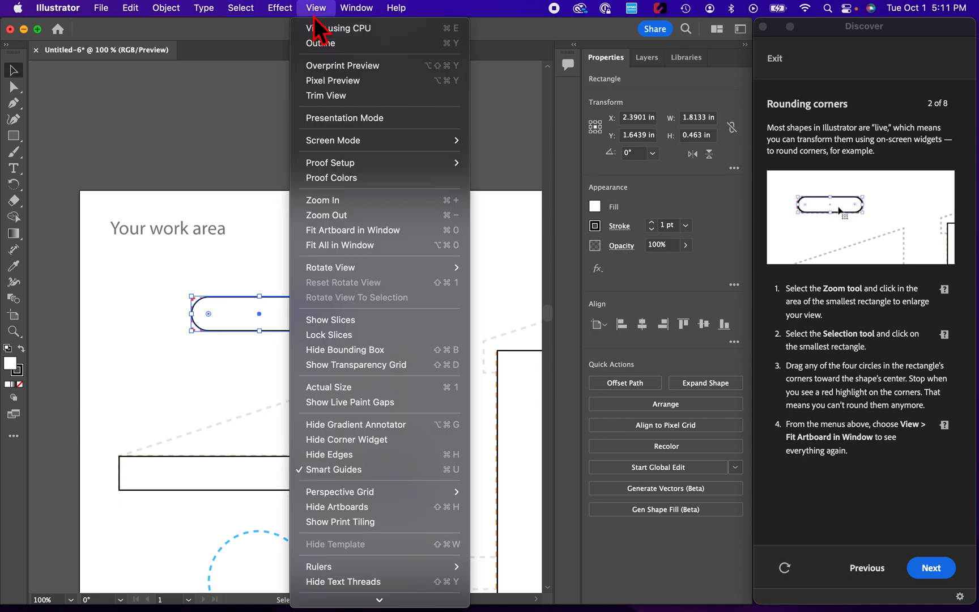
click(334, 248)
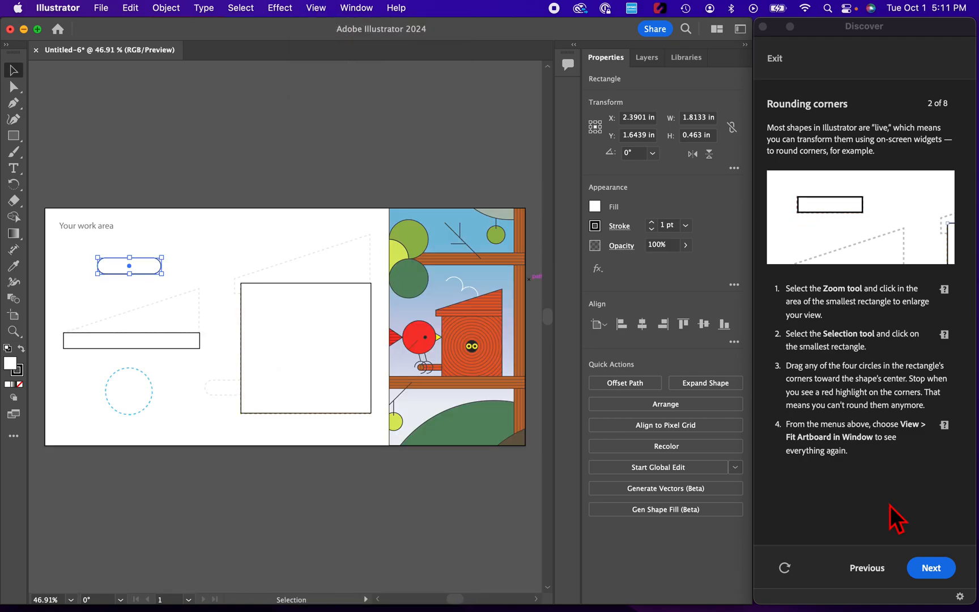
click(931, 569)
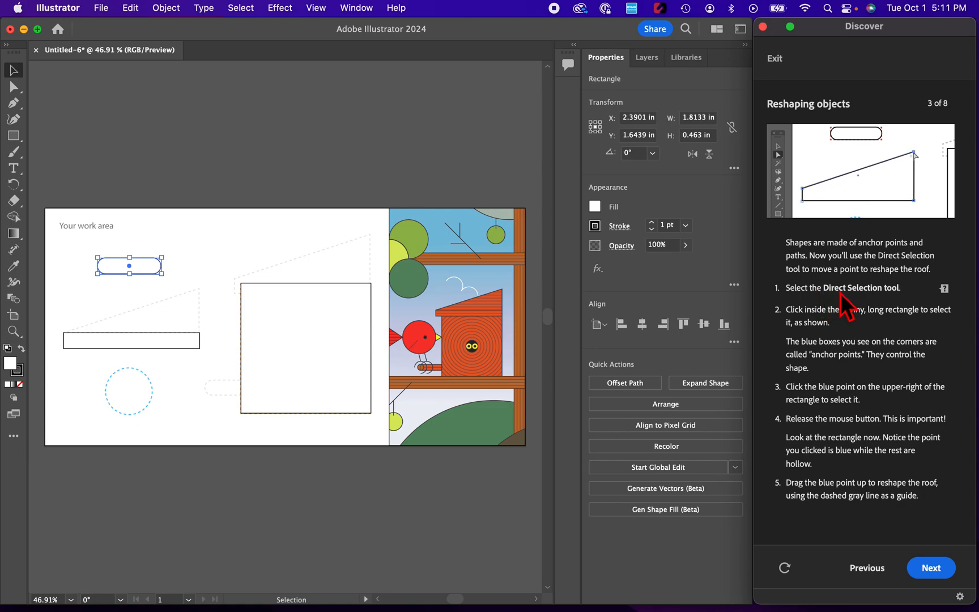
- With the Direct Selection tool, drag the long rectangle's upper-right anchor up to form the sloped roof, then continue
click(19, 92)
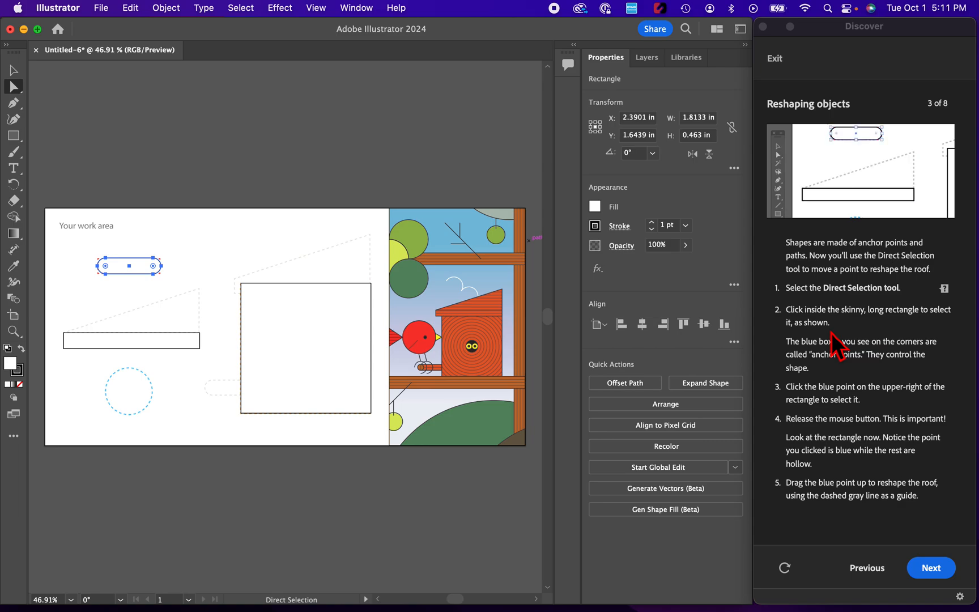
click(199, 344)
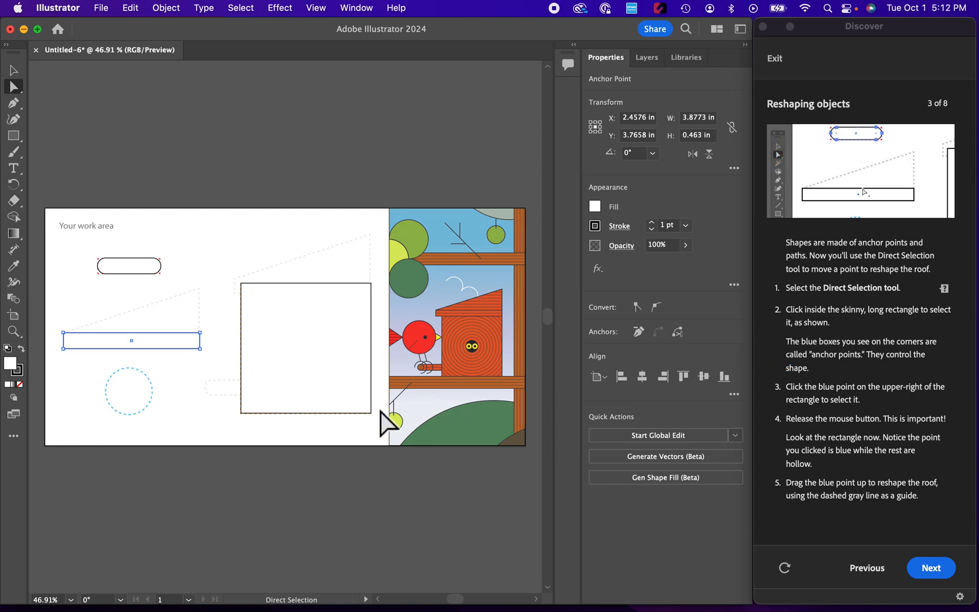
click(199, 333)
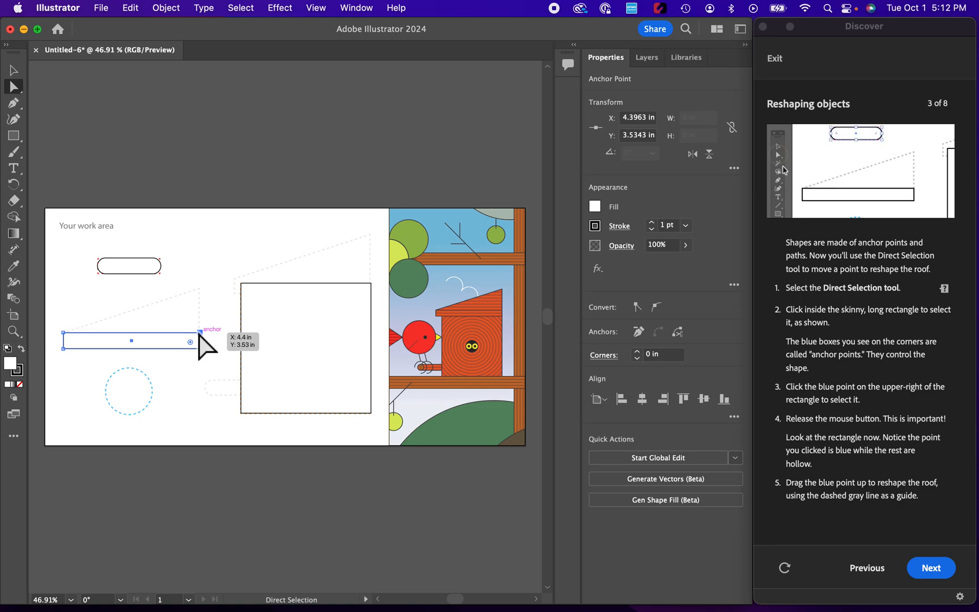
drag(199, 333, 201, 288)
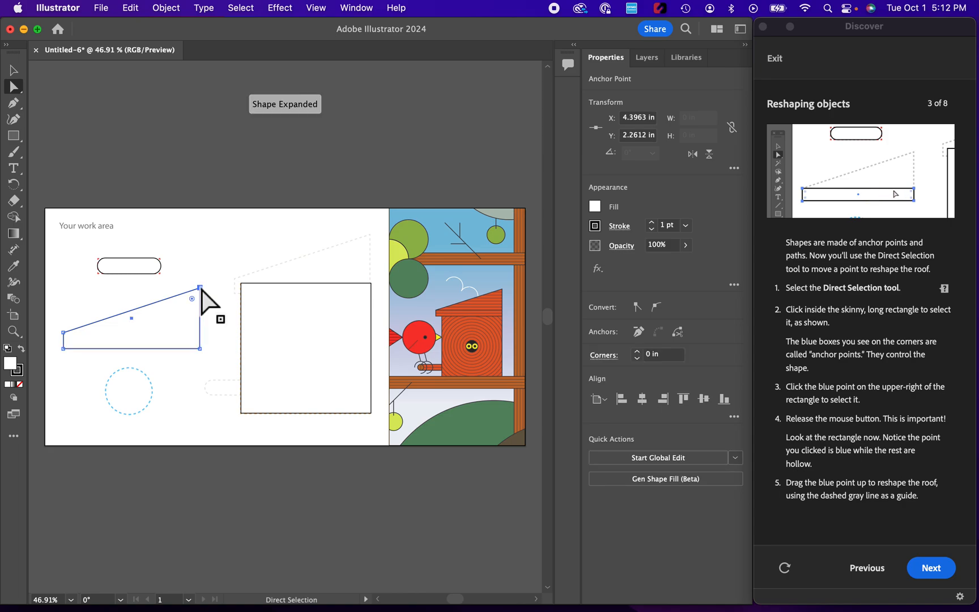
click(932, 566)
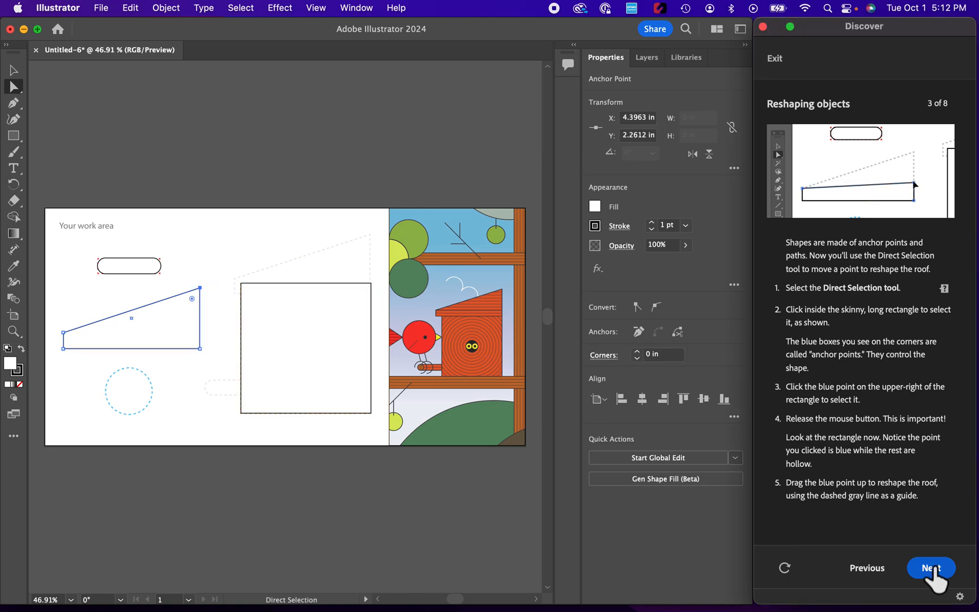
click(933, 569)
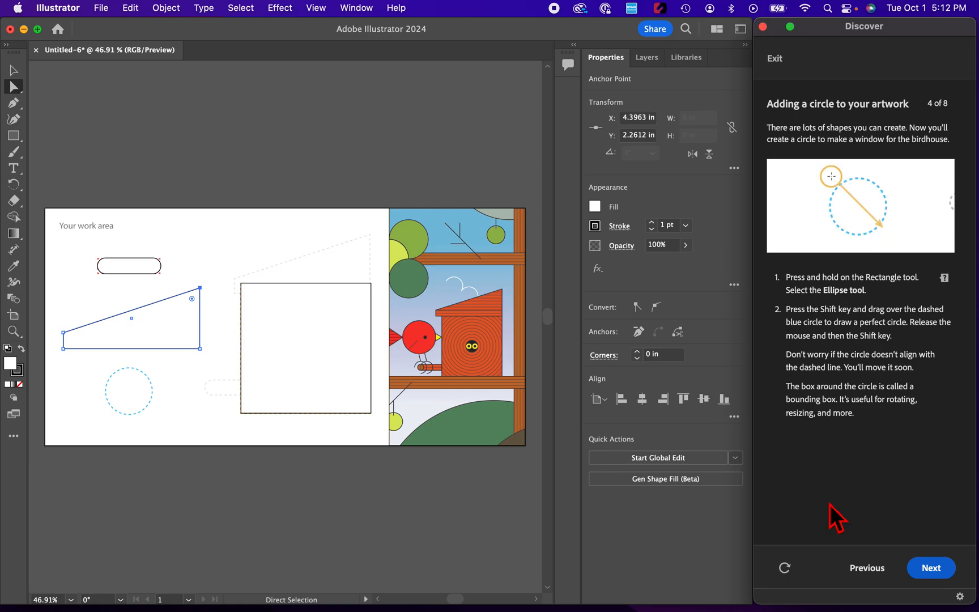
- Switch to the Ellipse tool, draw a circle about 1.37 in over the blue dashed circle, and continue
drag(21, 141, 56, 150)
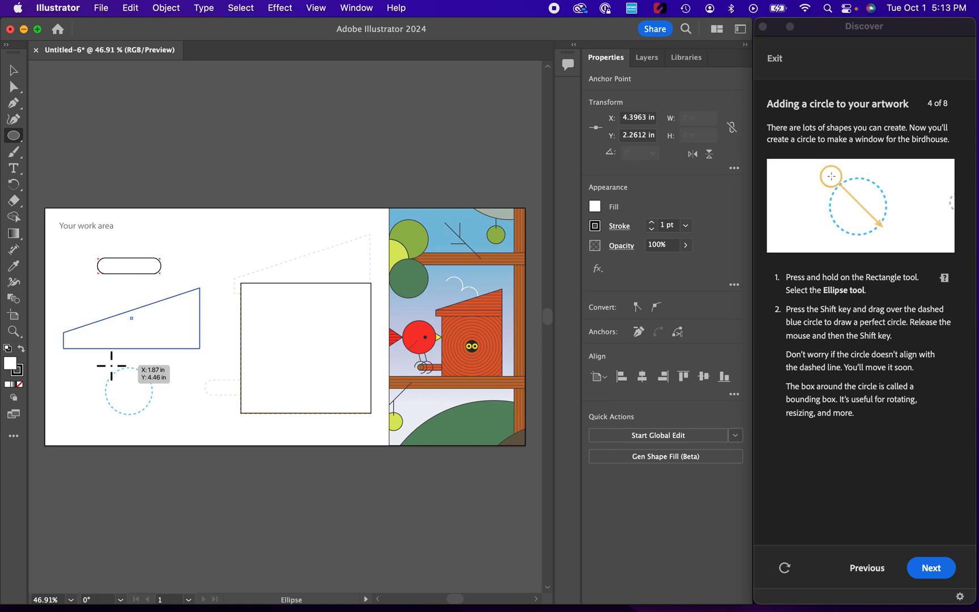
drag(106, 365, 144, 413)
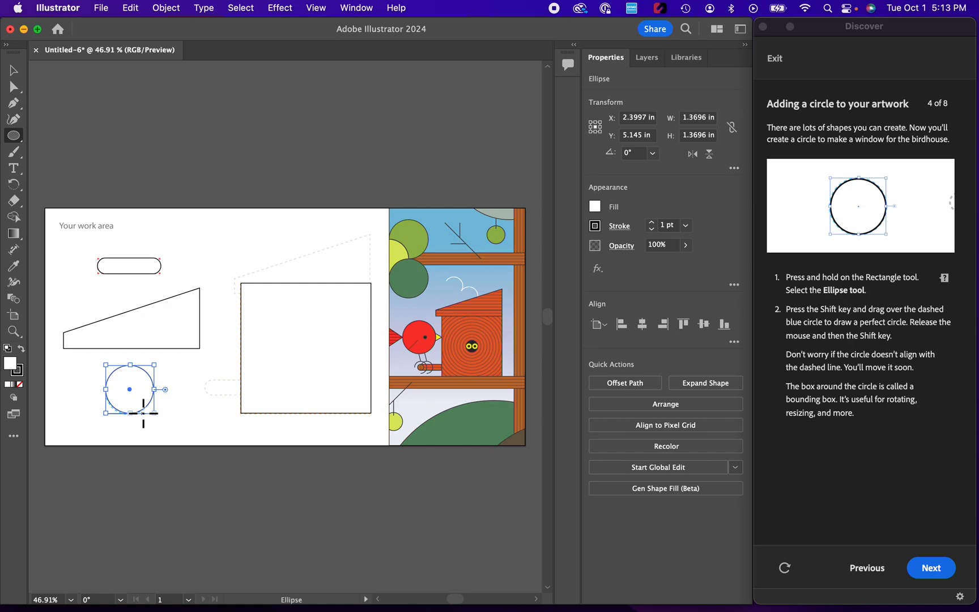
click(932, 587)
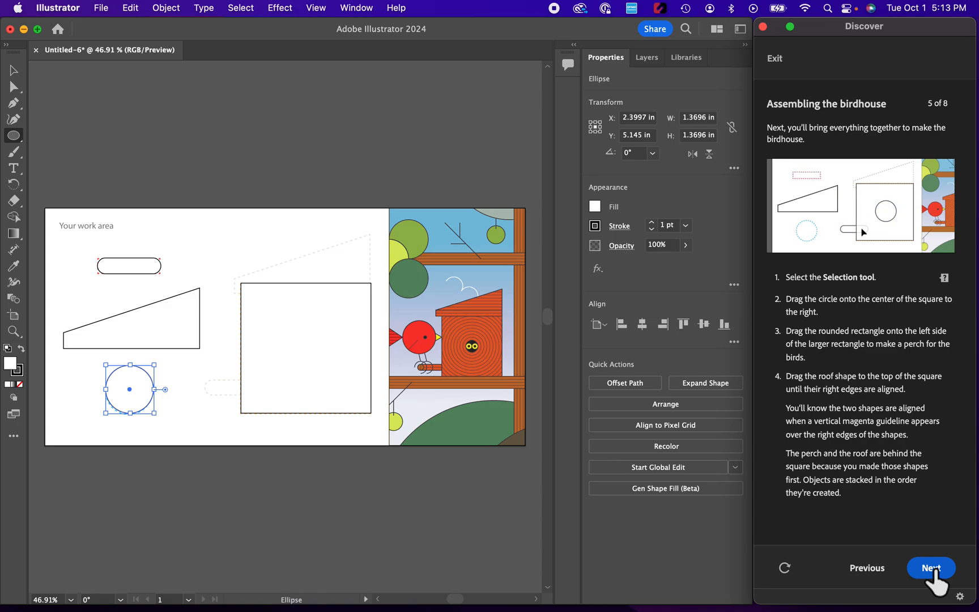
- With the Selection tool, move the circle onto the square's centre and the roof shape onto the square's top
click(14, 72)
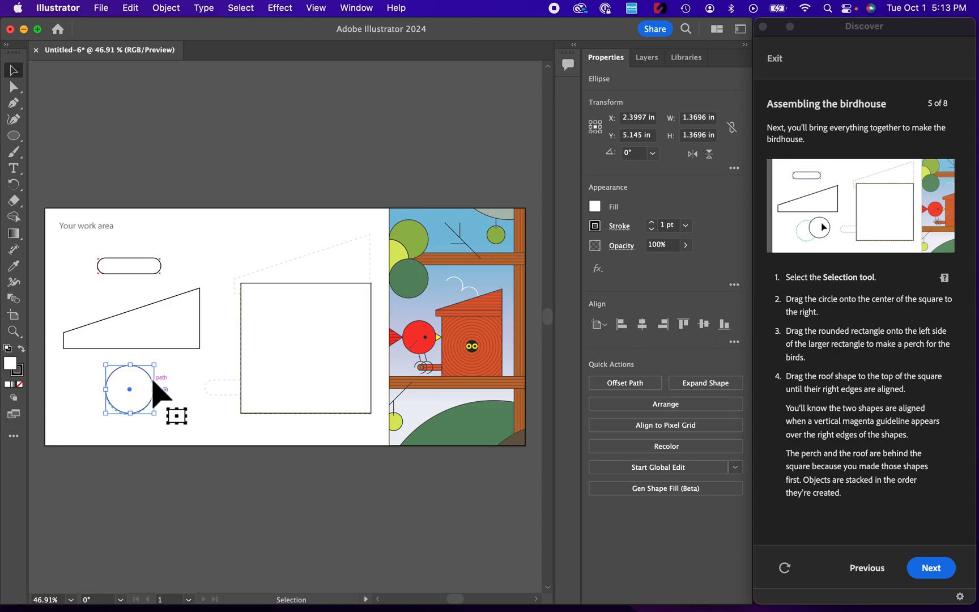
drag(153, 380, 328, 337)
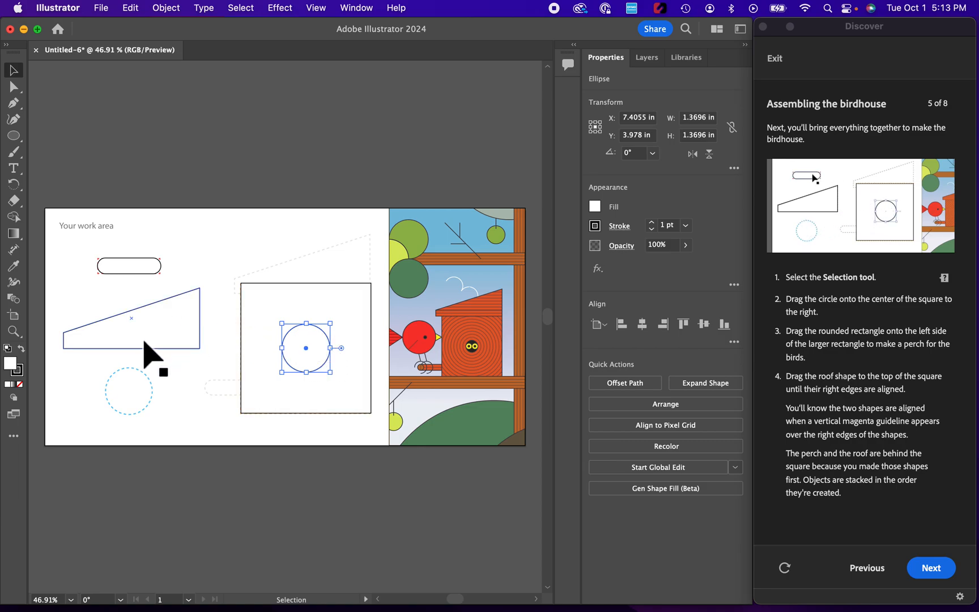
drag(143, 345, 310, 293)
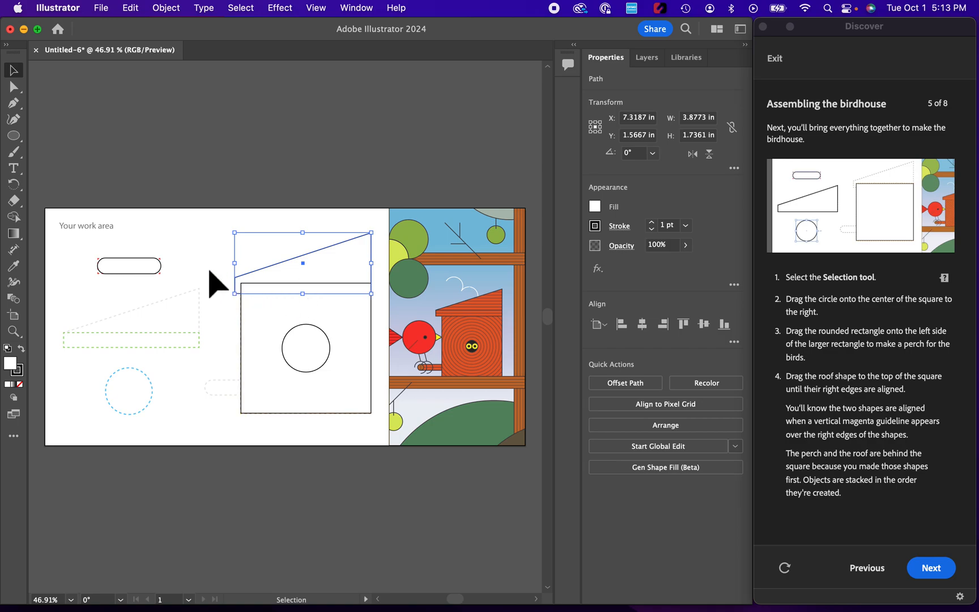
- Move the rounded perch onto the square's left side and advance to the next tutorial page
drag(127, 270, 235, 390)
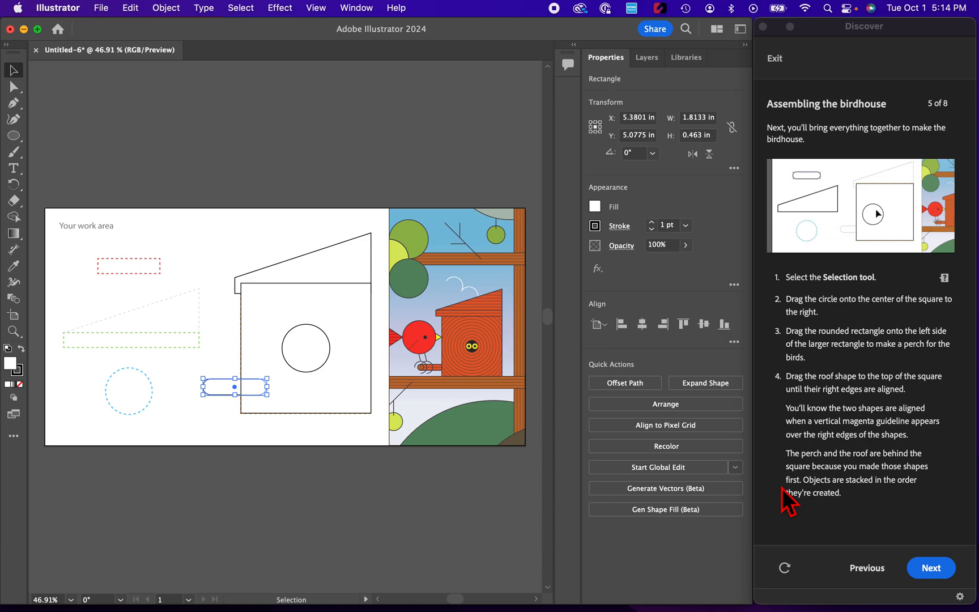
click(928, 569)
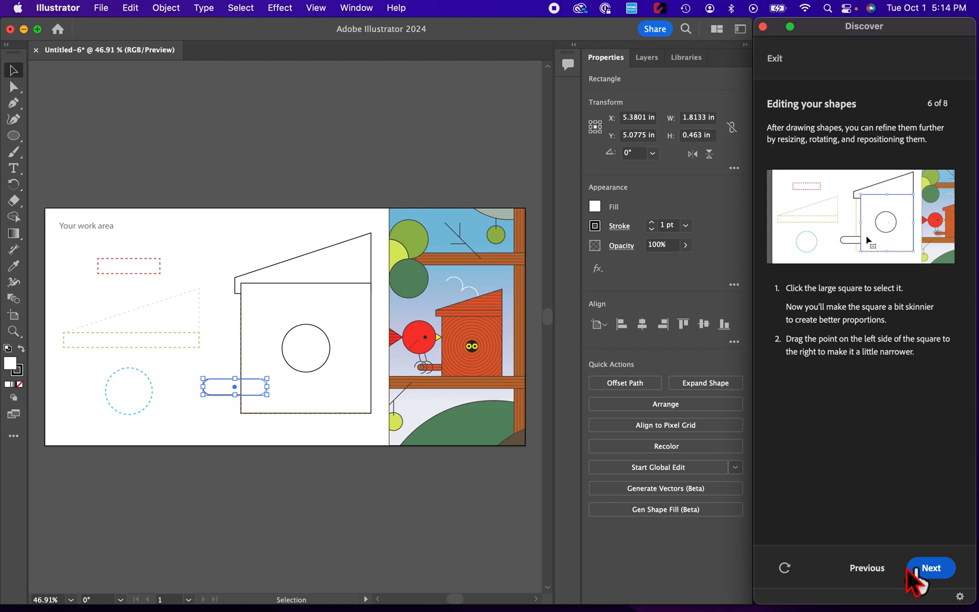
- Select the square and drag its left edge inward to narrow it to about 3.40 in wide
click(338, 413)
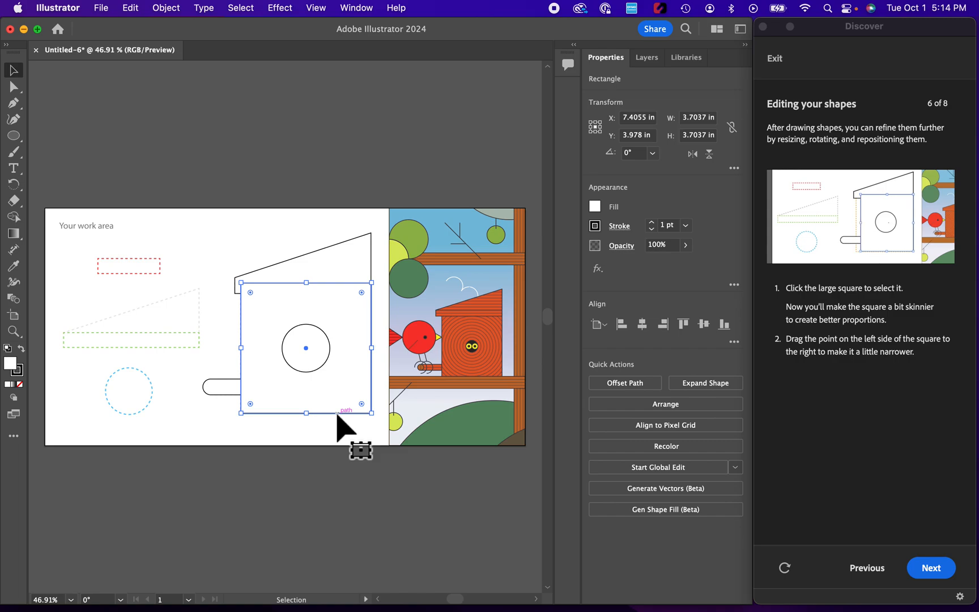
drag(240, 349, 242, 347)
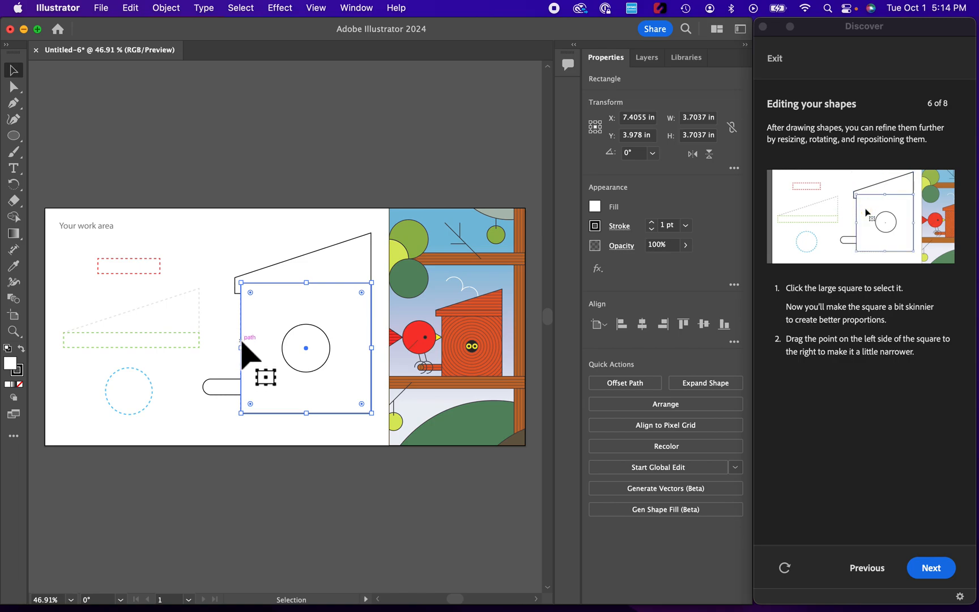
drag(240, 350, 255, 350)
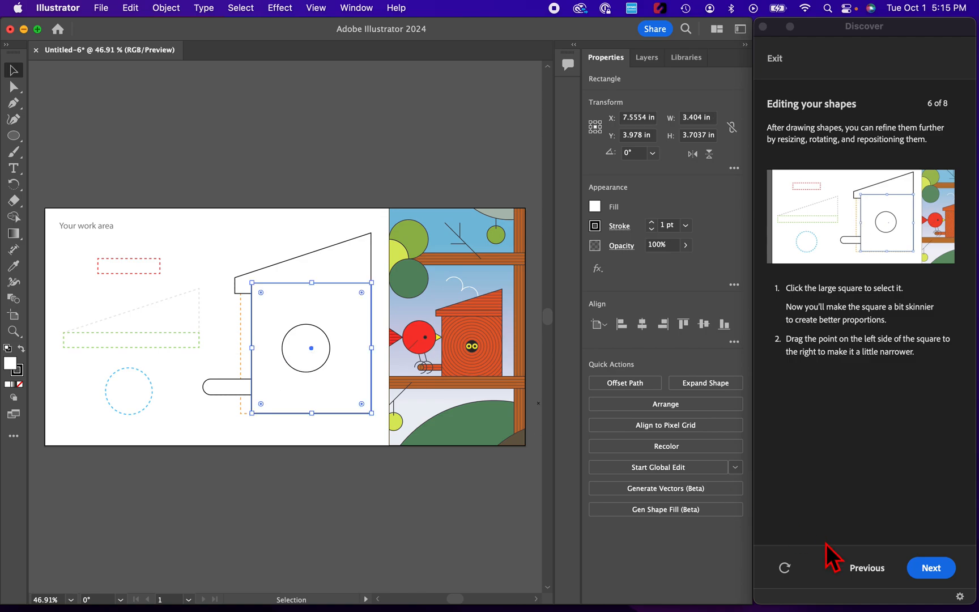
- Add the roof to the square's selection and merge the two into one shape with the Shape Builder tool
click(932, 567)
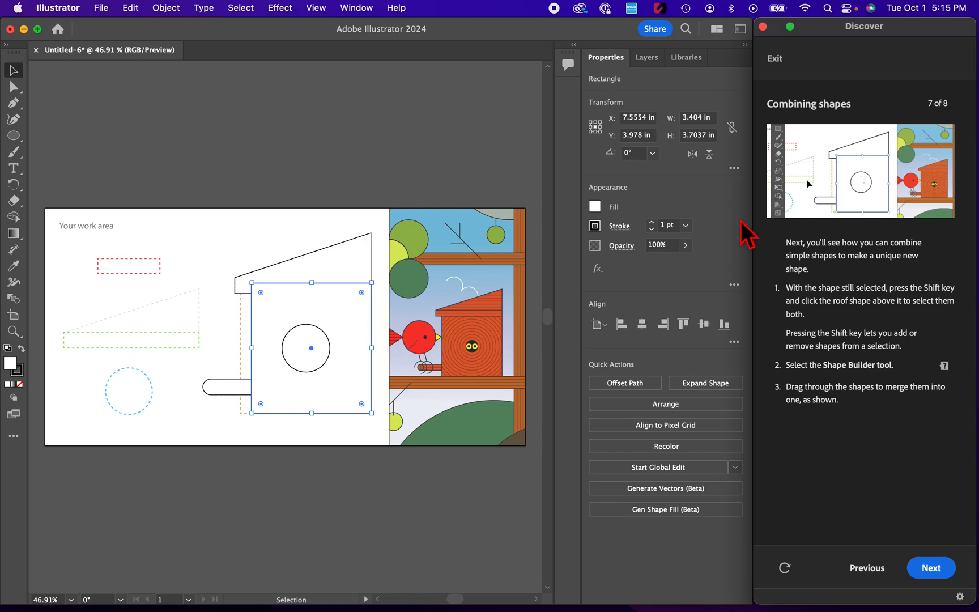
shift+click(342, 243)
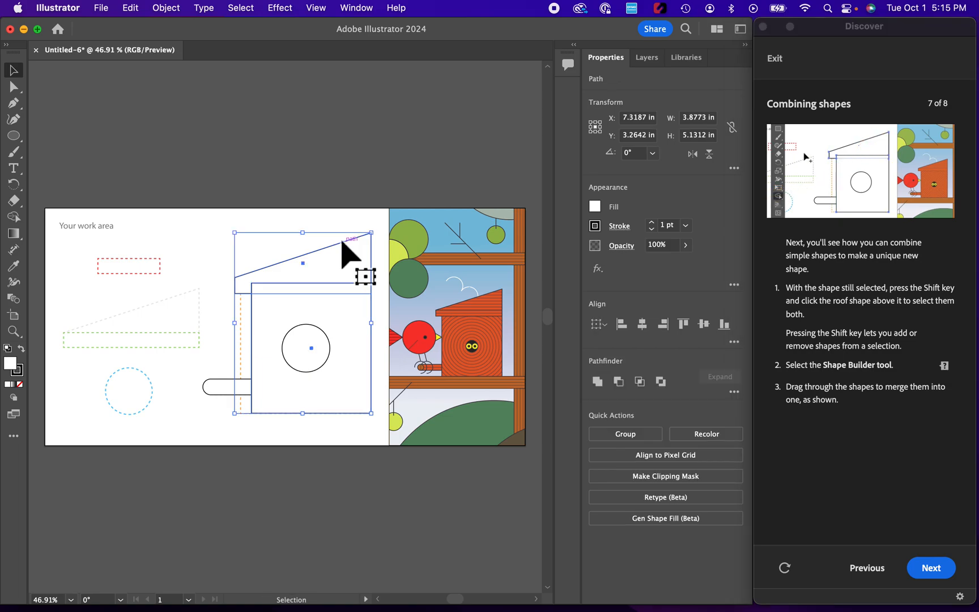
click(16, 219)
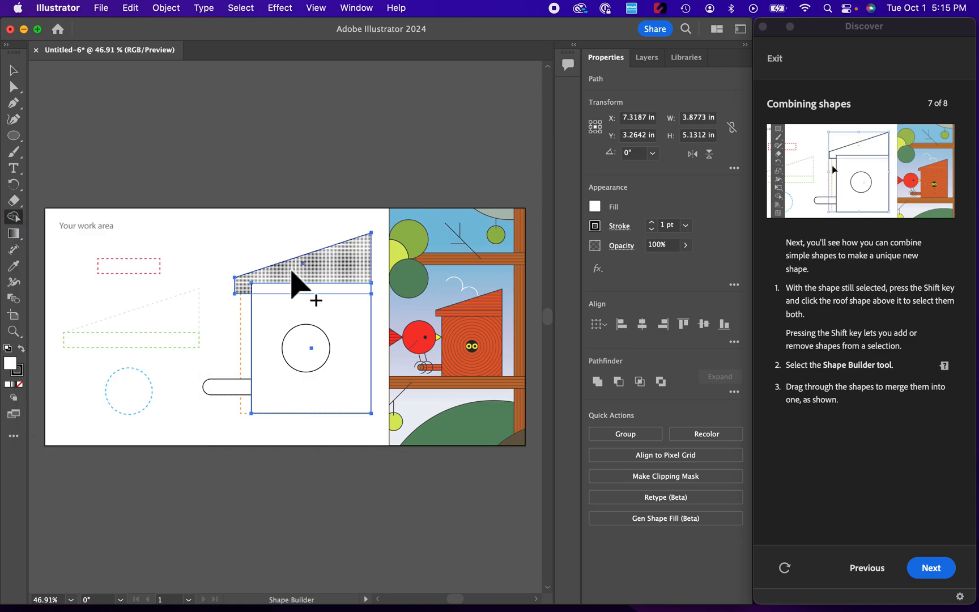
drag(291, 270, 304, 306)
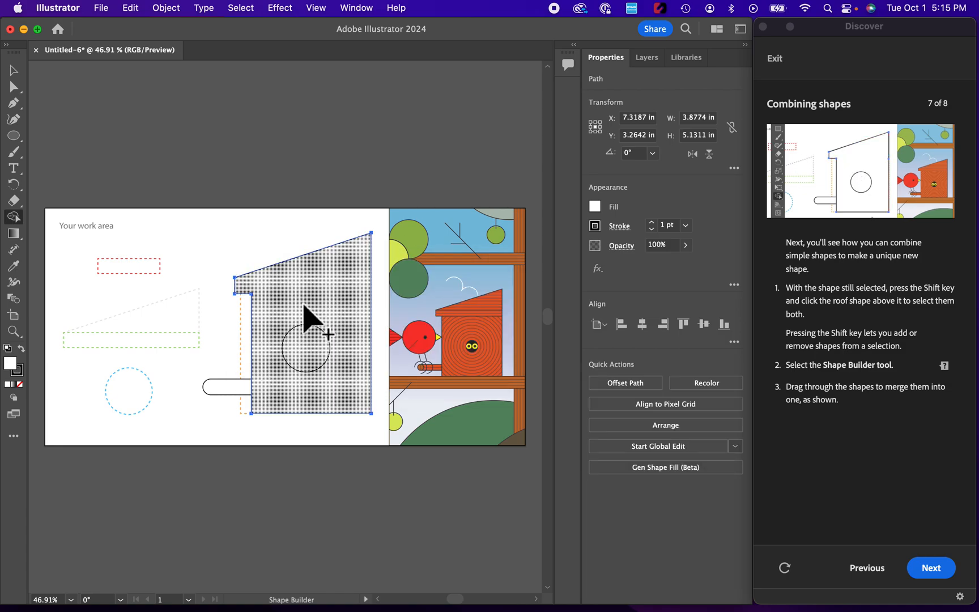
- Advance to the coloring page and fill the merged birdhouse shape with an orange swatch using the Selection tool
click(929, 566)
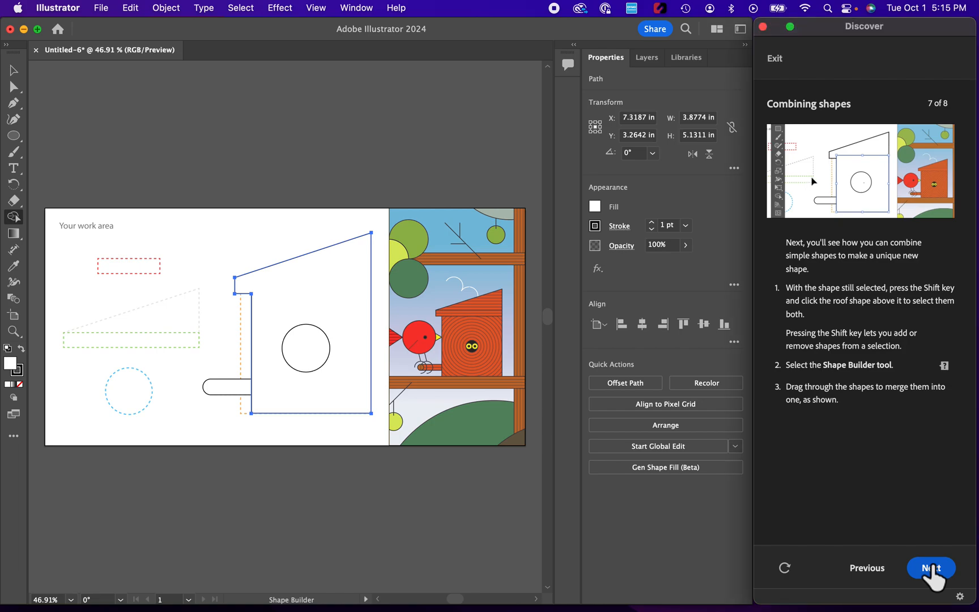
click(931, 566)
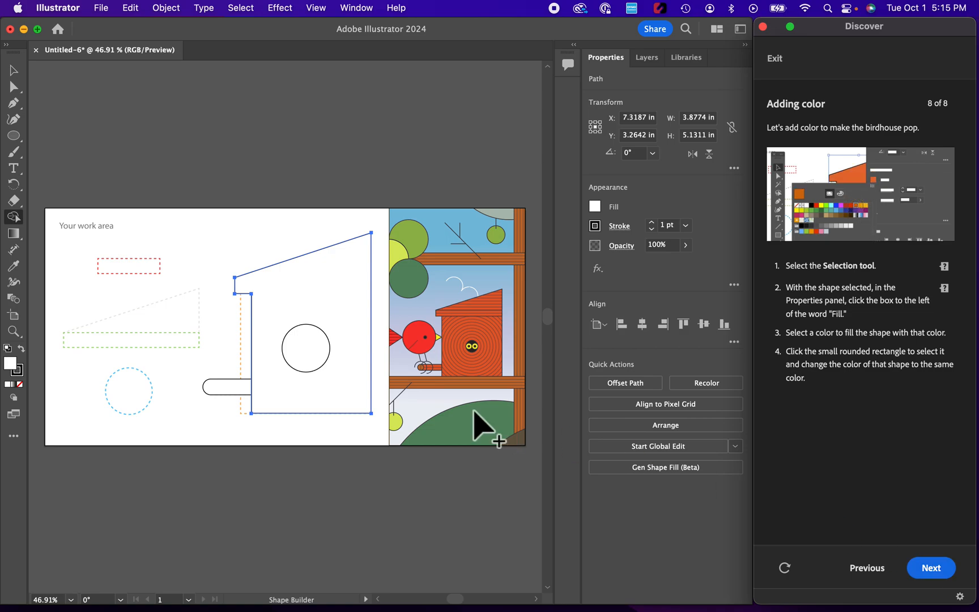
click(14, 77)
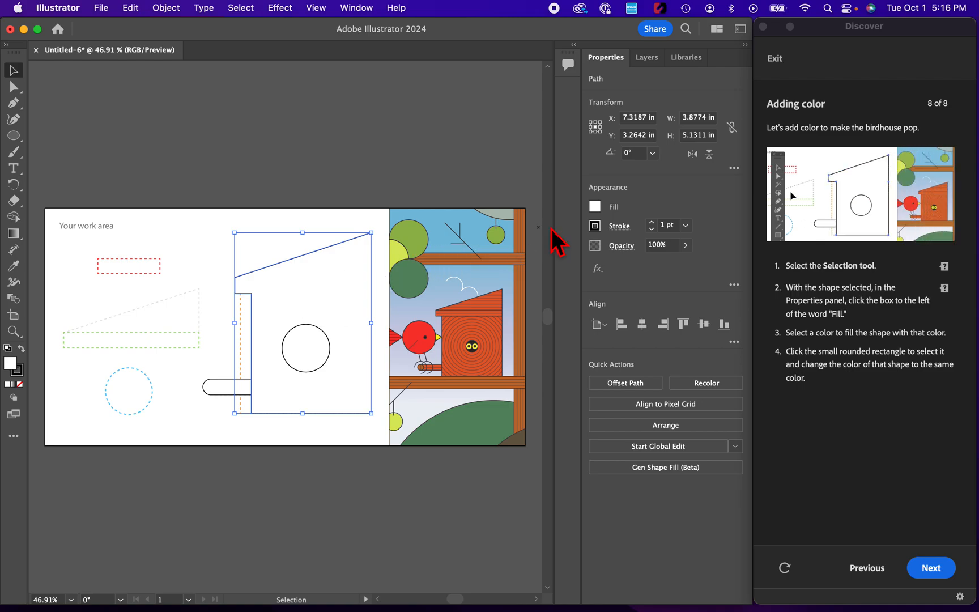
click(597, 210)
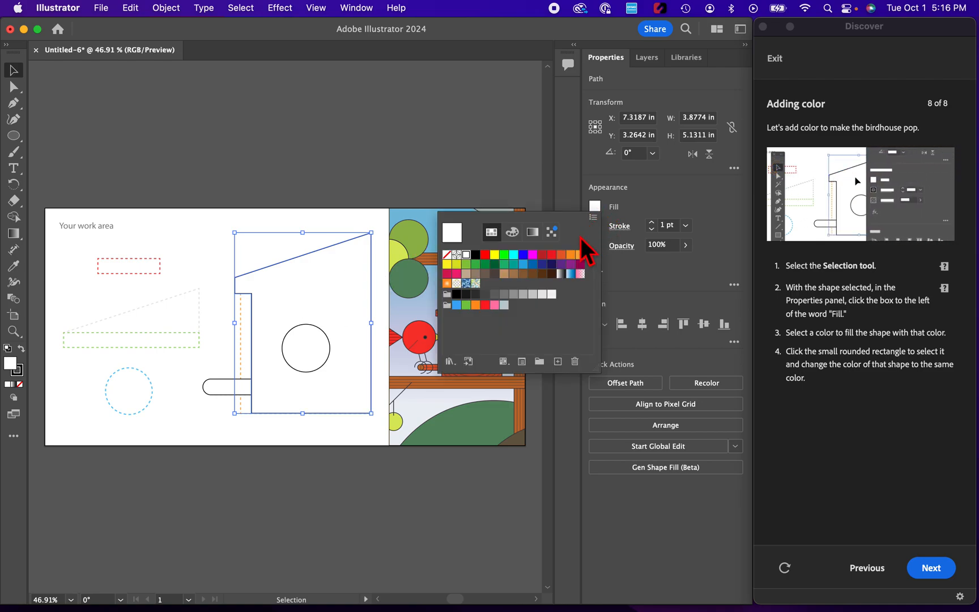
click(561, 256)
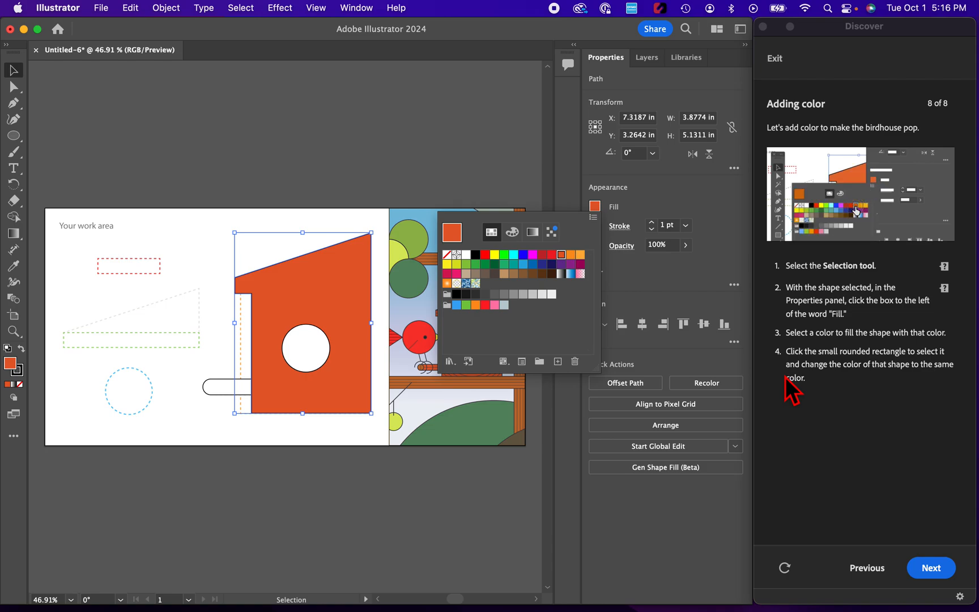
- Fill the rounded perch with the same orange swatch and finish the tutorial
click(224, 397)
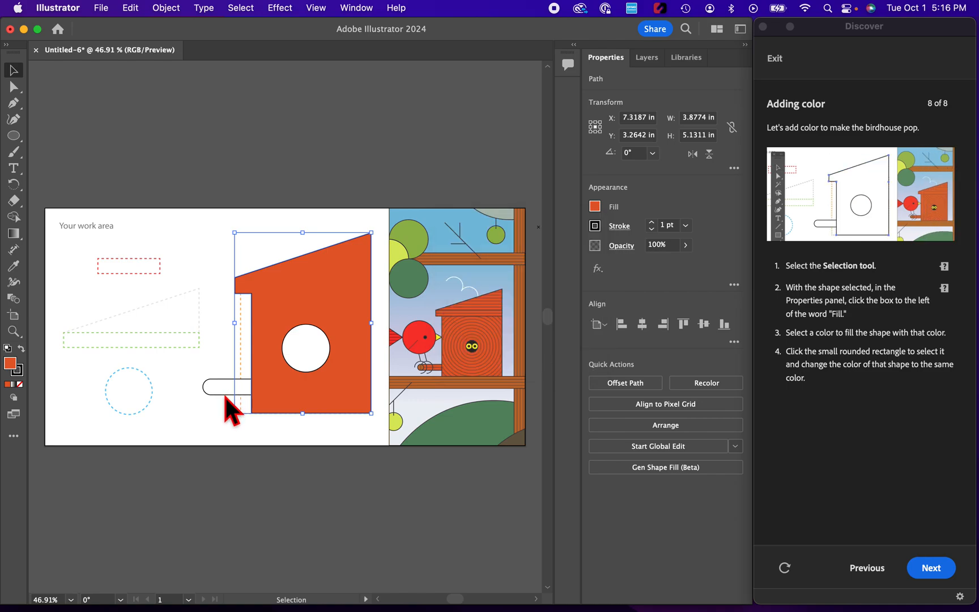
click(225, 396)
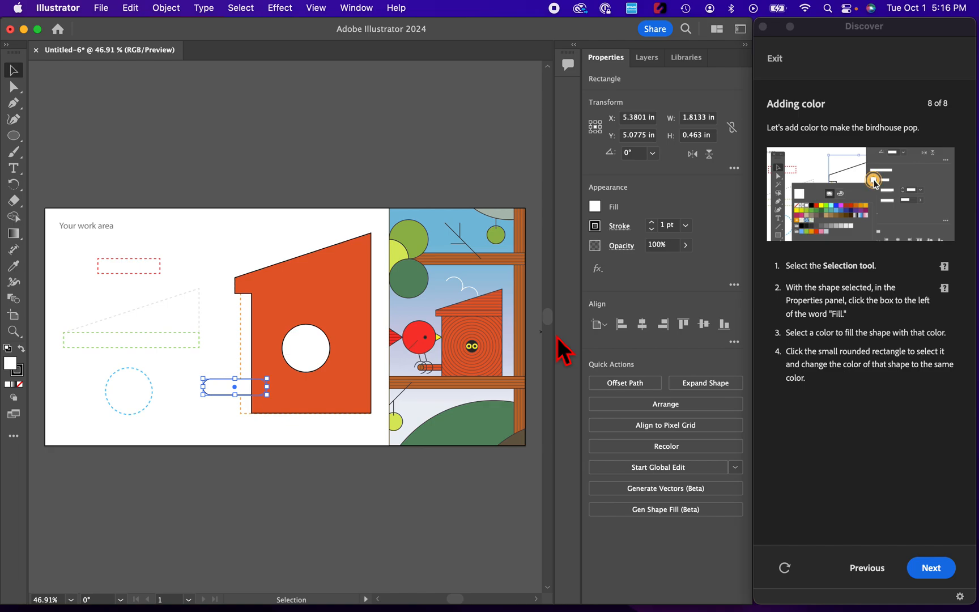
click(600, 207)
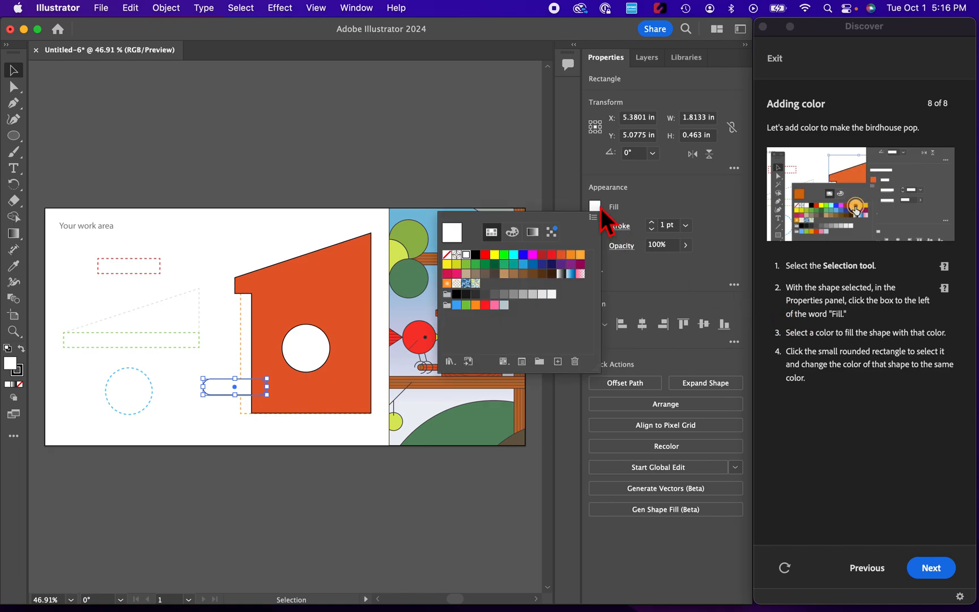
click(560, 255)
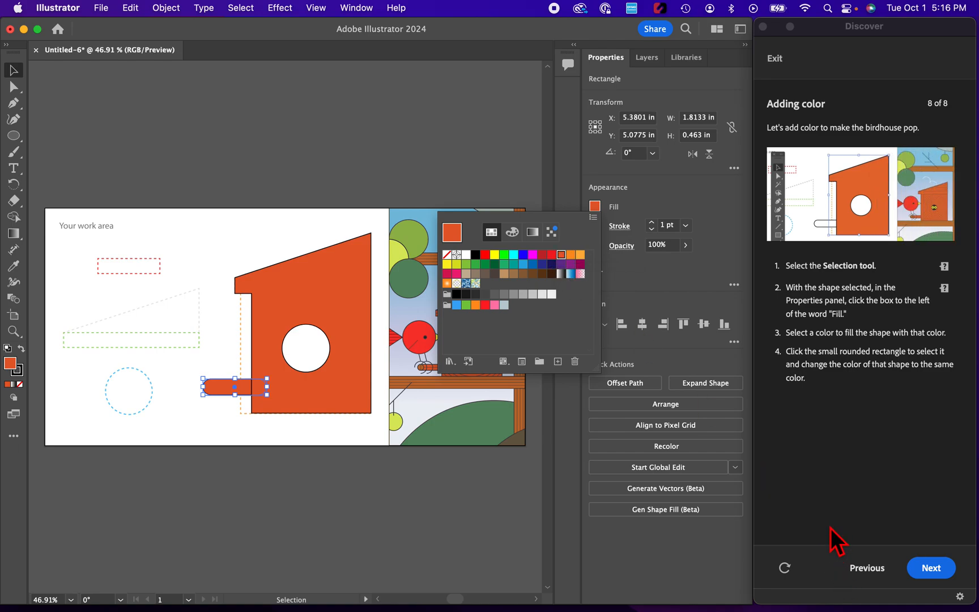
click(936, 568)
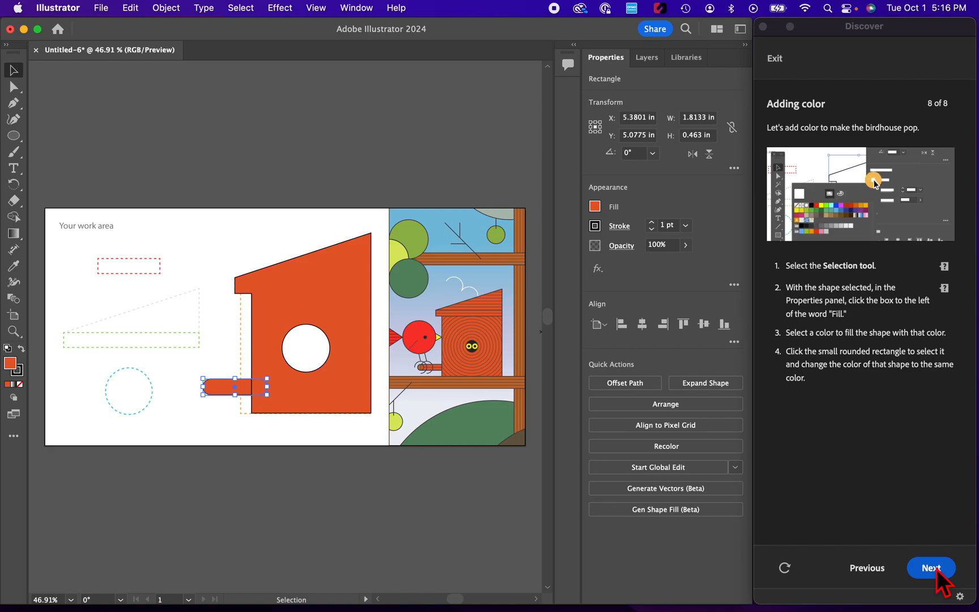
click(935, 568)
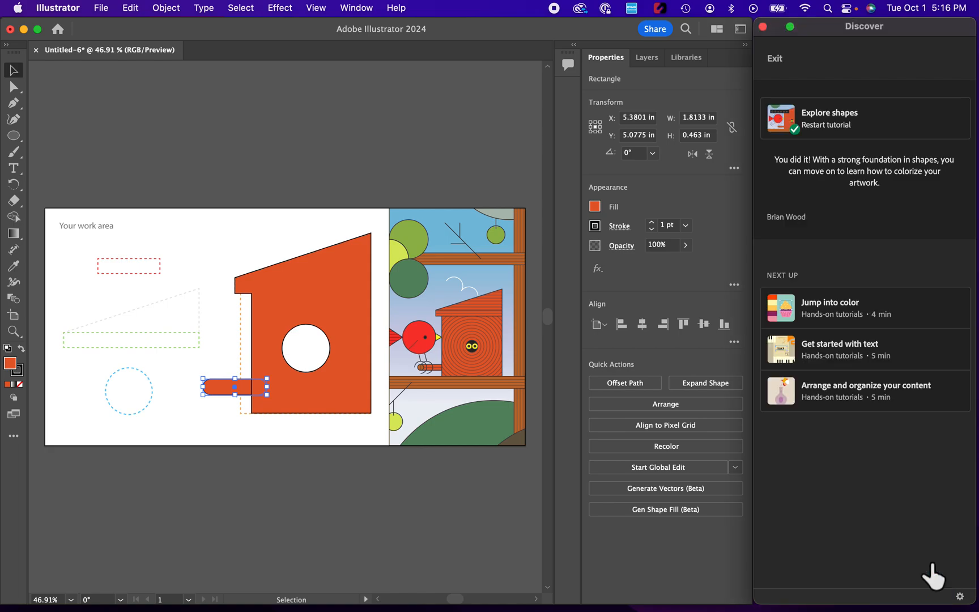